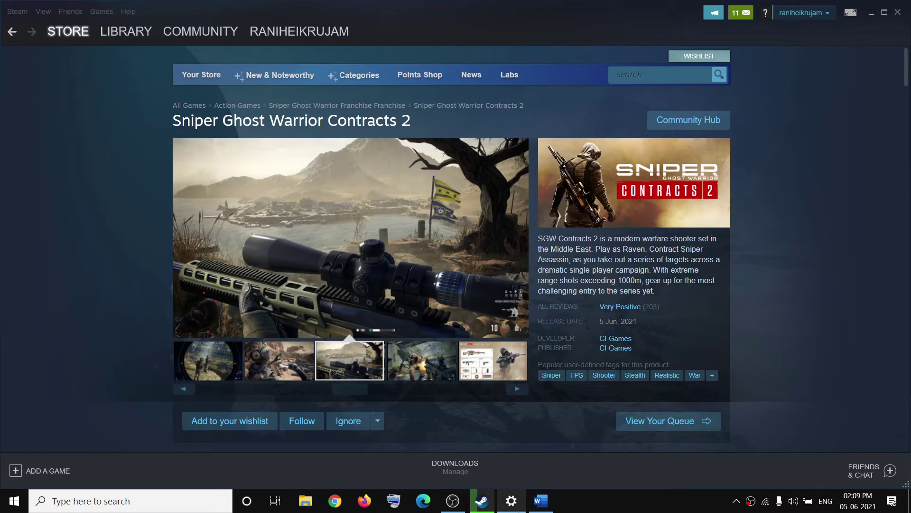
click(541, 501)
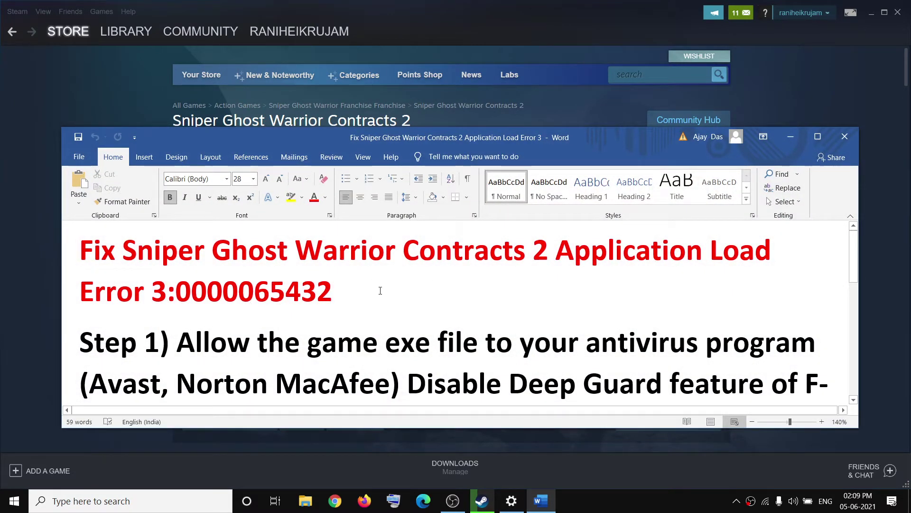
- Highlight Step 1's text on allowing the game exe and disabling F-Secure's Deep Guard
scroll(381, 289, down, 1)
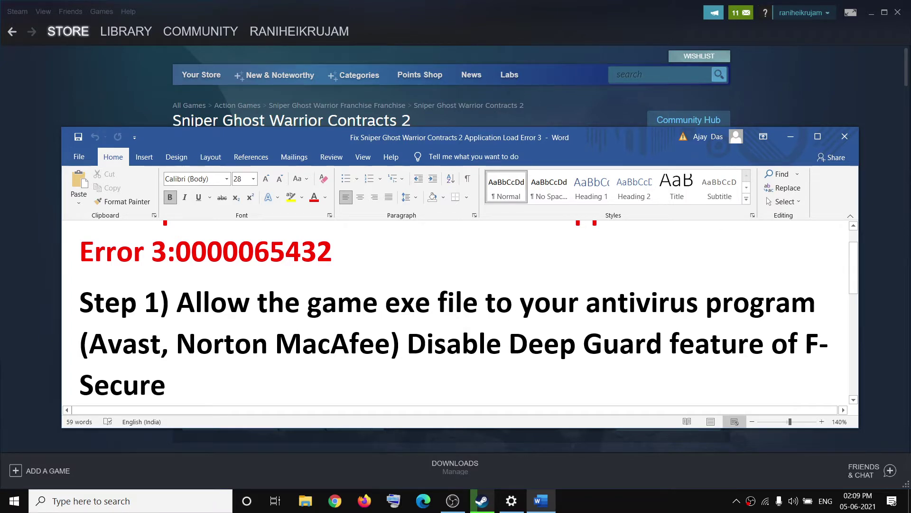
drag(382, 347, 180, 306)
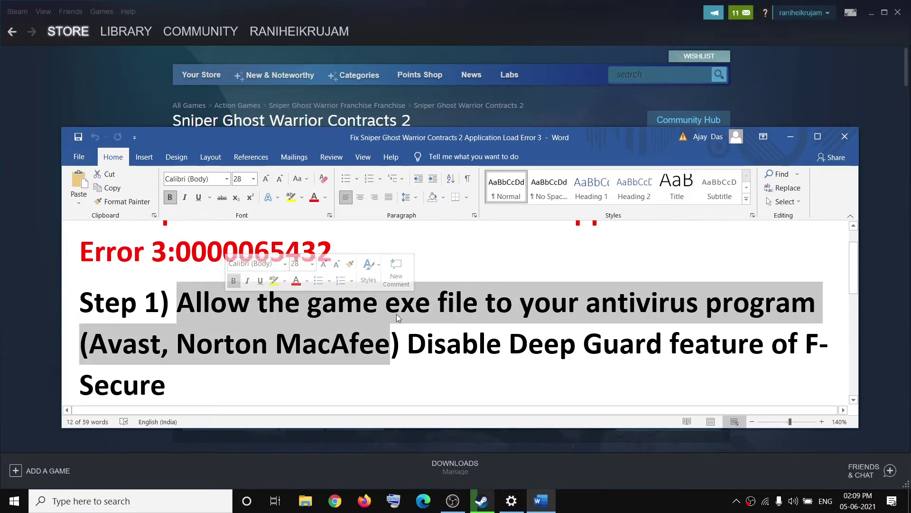
click(161, 342)
drag(102, 350, 347, 348)
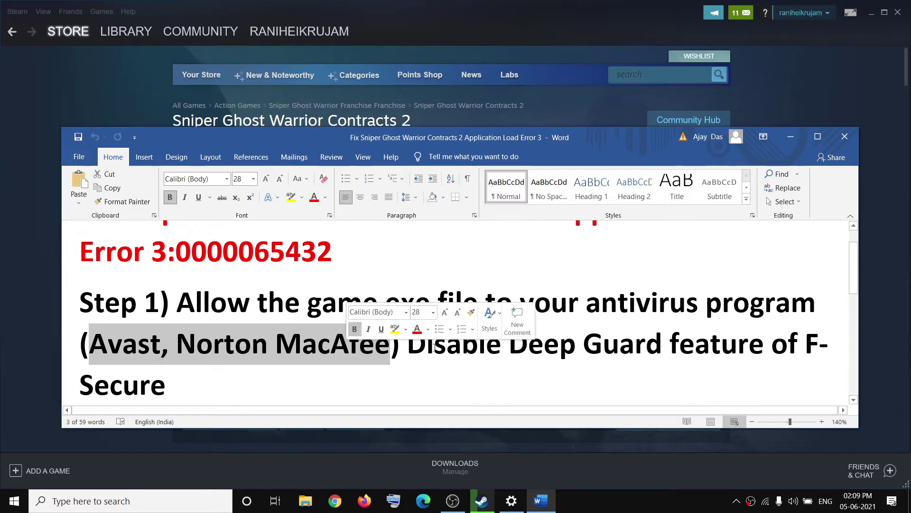
click(407, 343)
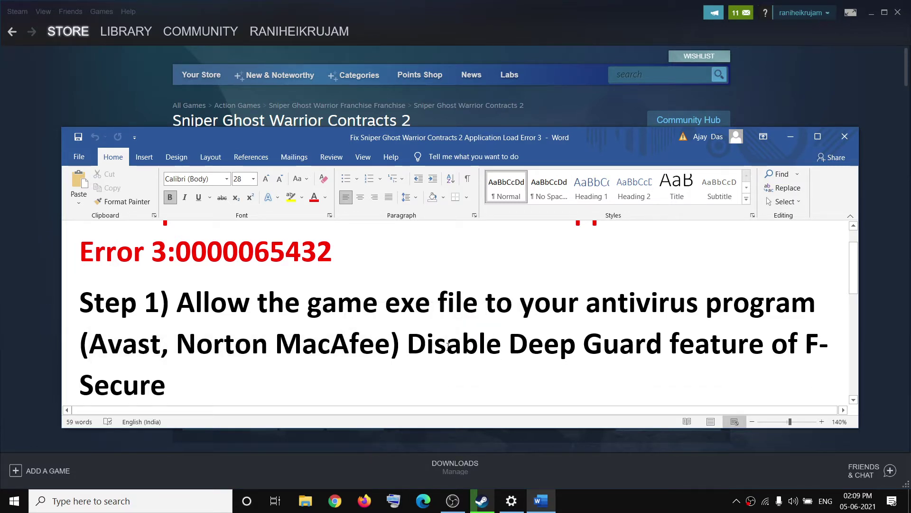
drag(407, 343, 695, 329)
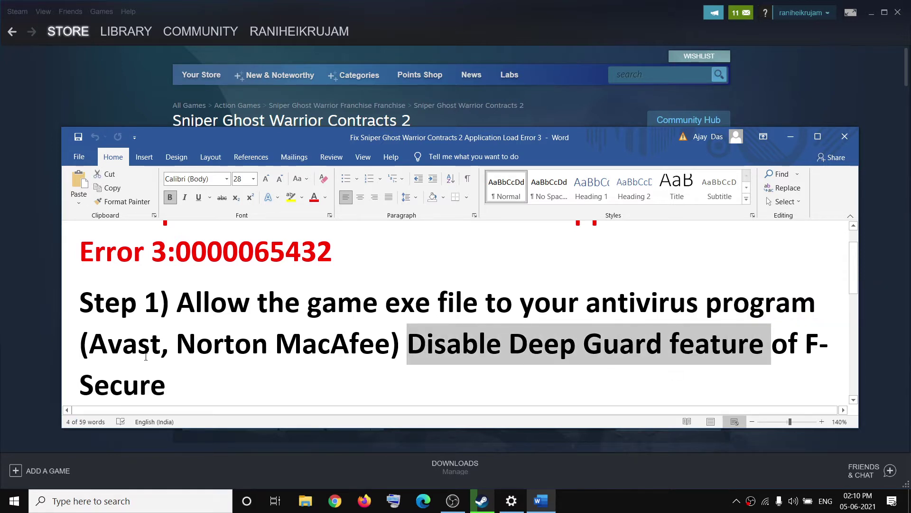
drag(169, 383, 427, 343)
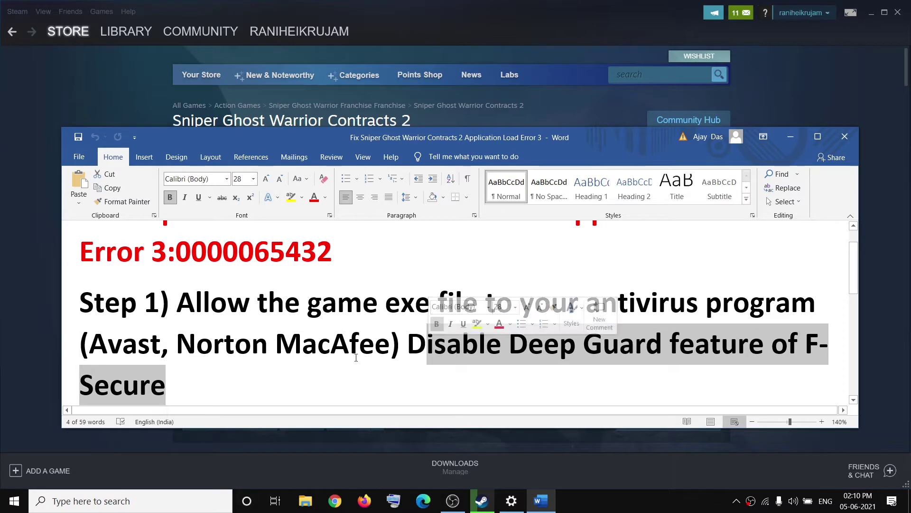
click(228, 315)
drag(179, 303, 490, 367)
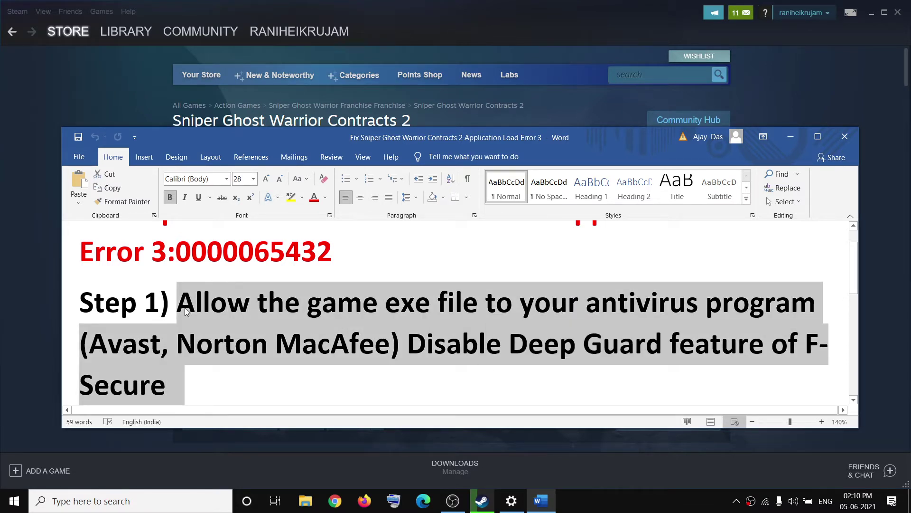
- Review Step 2 on allowing game files through controlled folder access, then open Start
scroll(360, 346, up, 1)
scroll(360, 349, up, 1)
drag(558, 250, 410, 292)
scroll(404, 308, down, 2)
scroll(394, 309, down, 4)
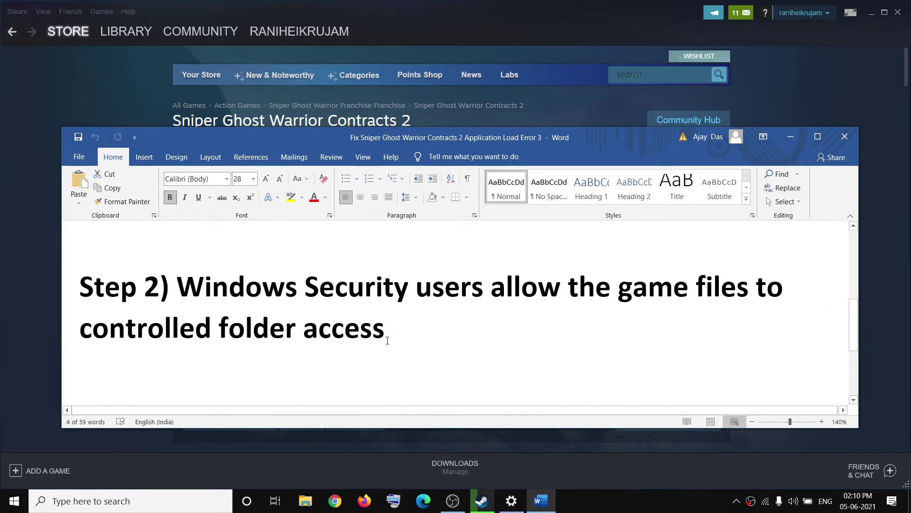
drag(177, 287, 415, 287)
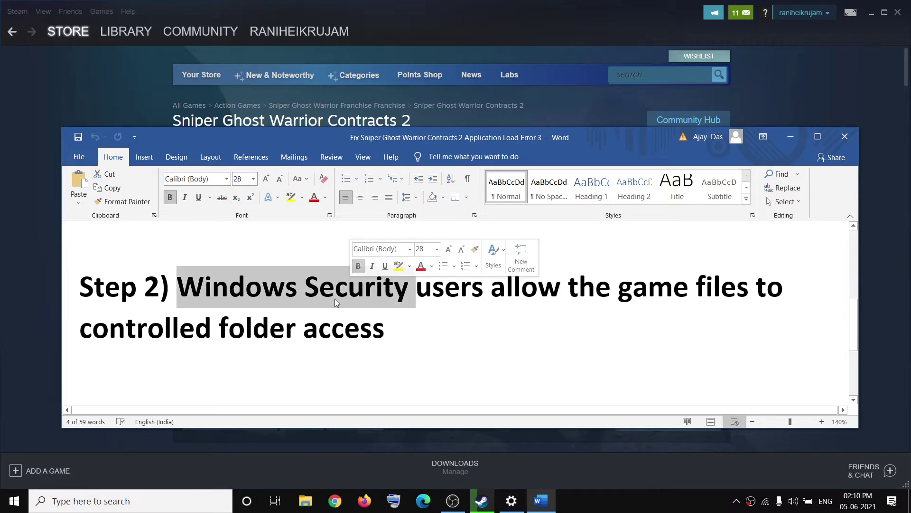
click(14, 501)
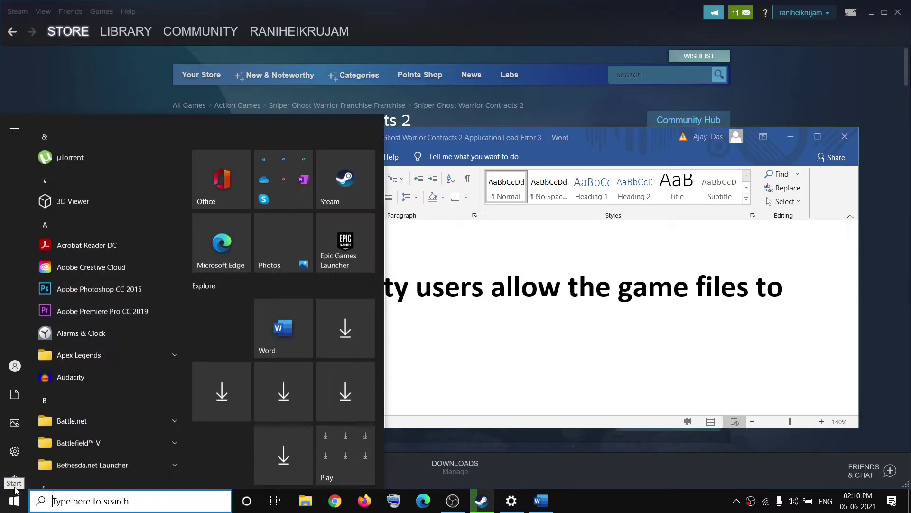
- Open Virus & threat protection via Settings > Update & Security > Windows Security
mouse_move(21, 446)
click(51, 450)
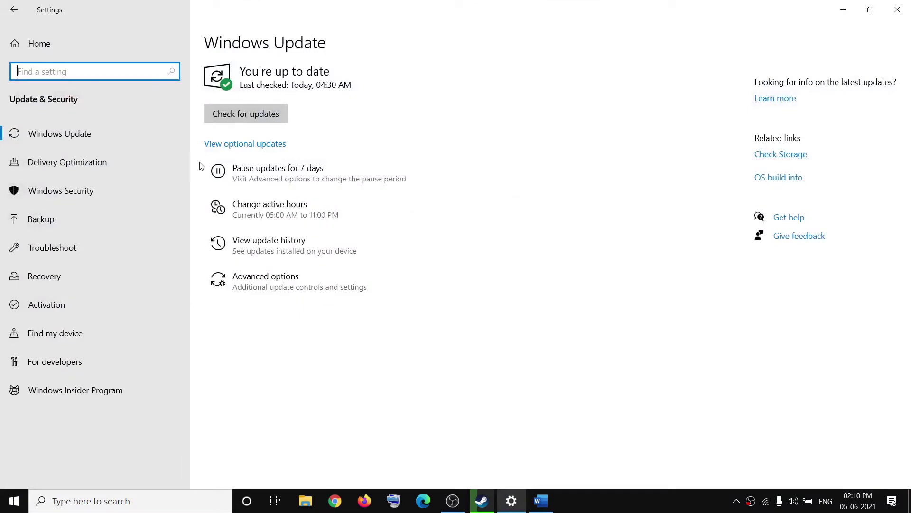
click(29, 48)
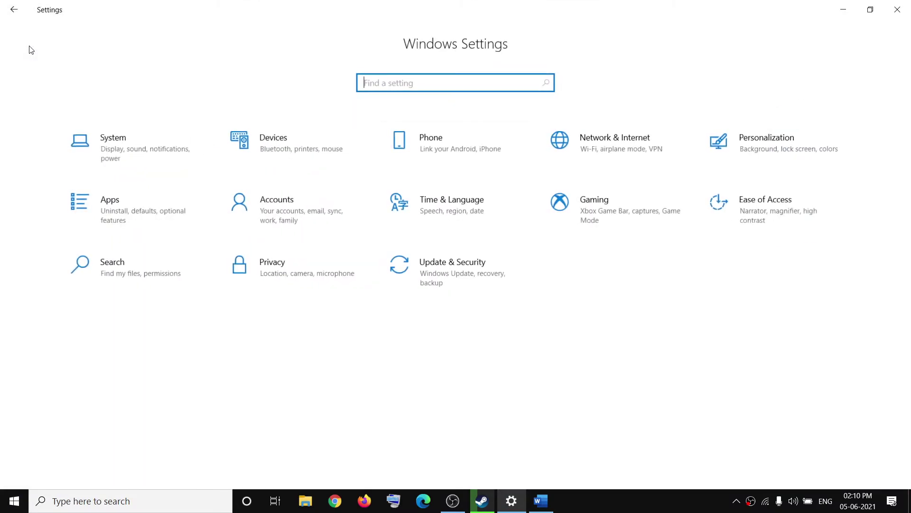
click(438, 251)
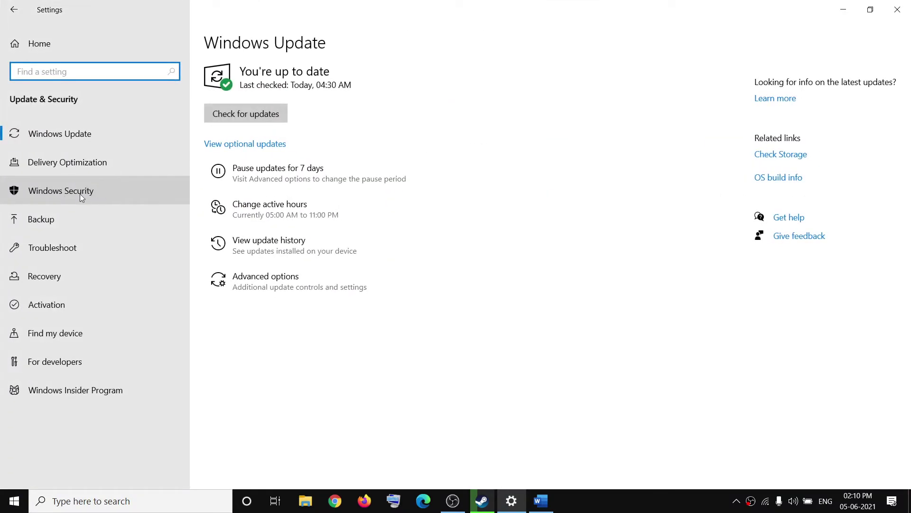
click(77, 195)
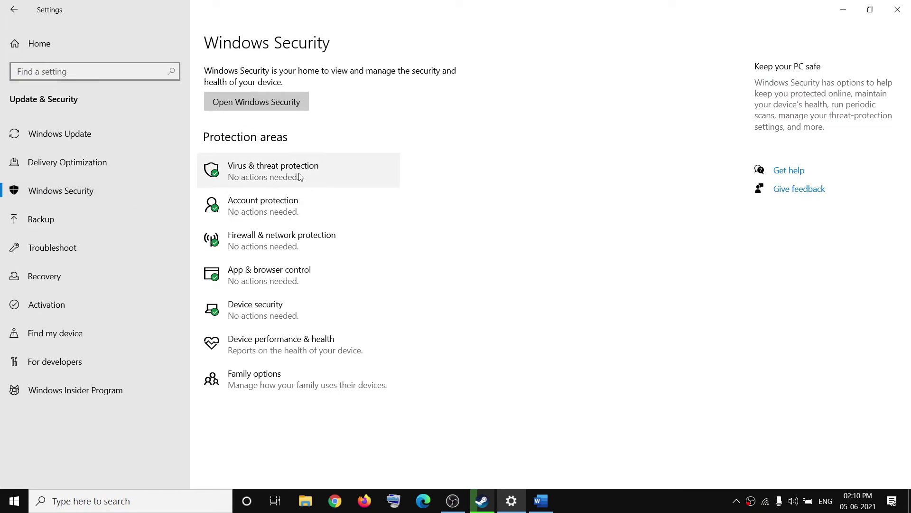
click(276, 177)
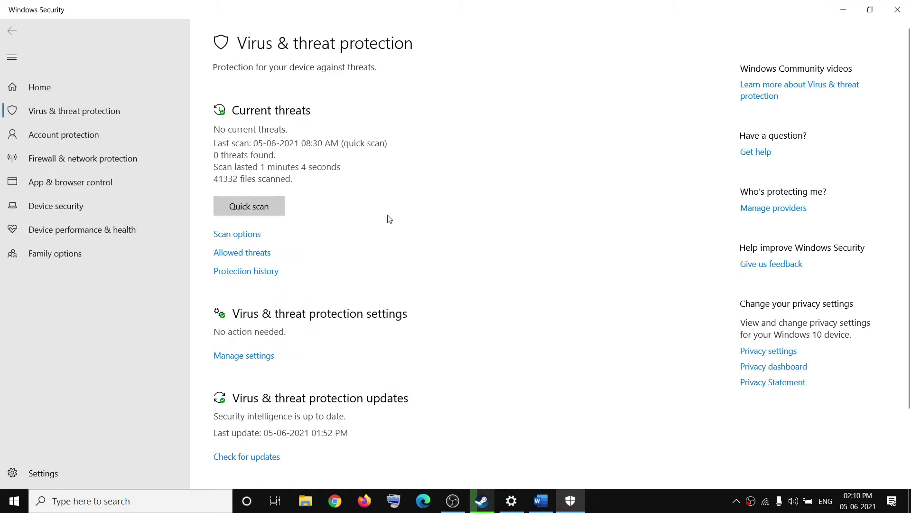
- Turn on Controlled folder access under ransomware protection, approving the UAC prompt
scroll(365, 336, down, 2)
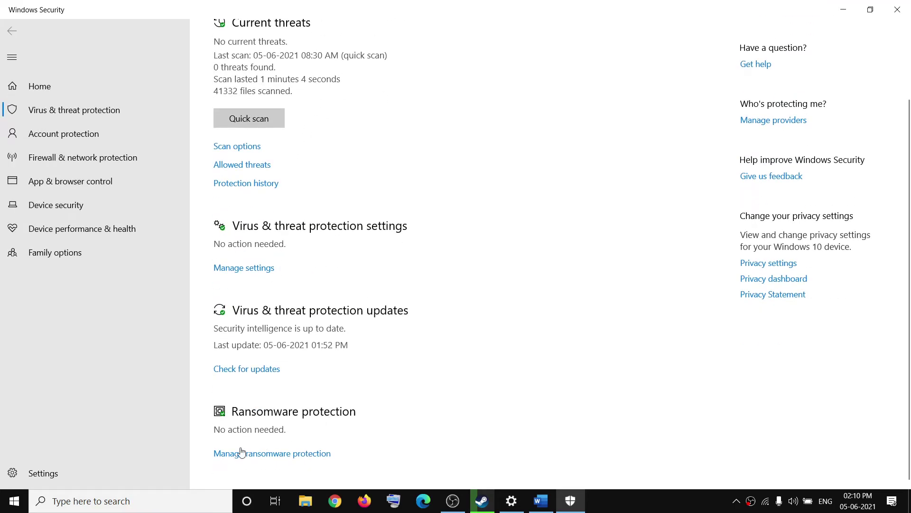
click(272, 455)
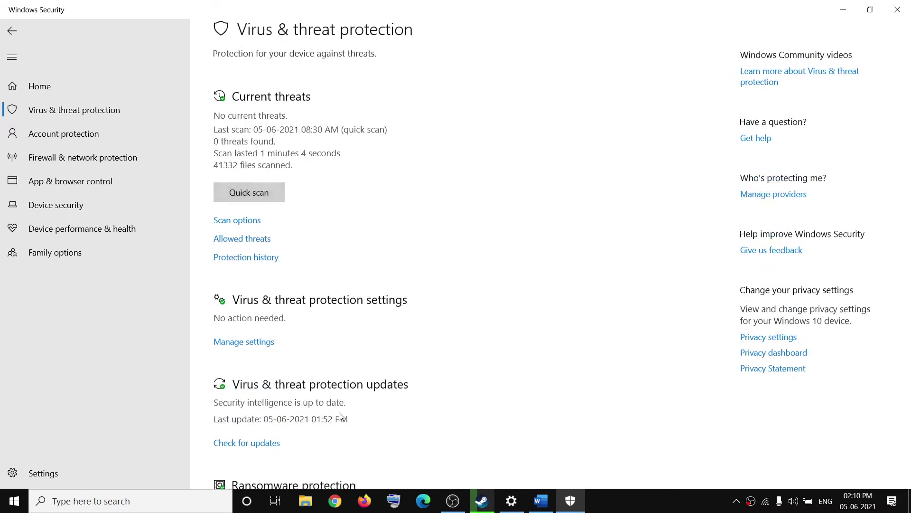
click(232, 180)
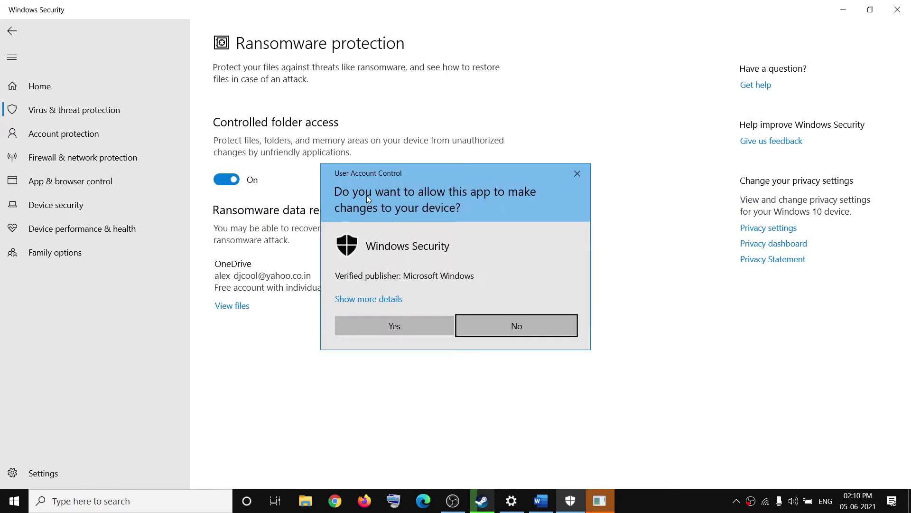
click(403, 333)
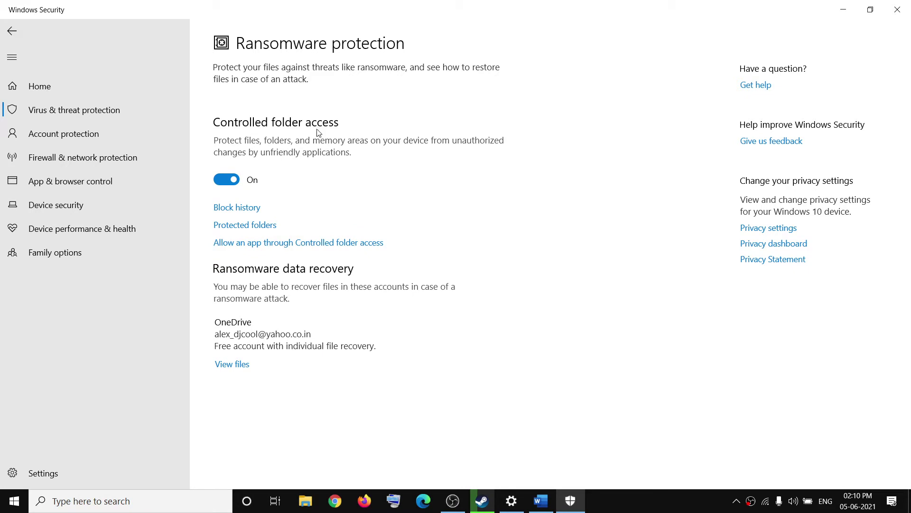
- Open the allowed-apps list for Controlled folder access and choose to add an allowed app
click(298, 243)
click(384, 323)
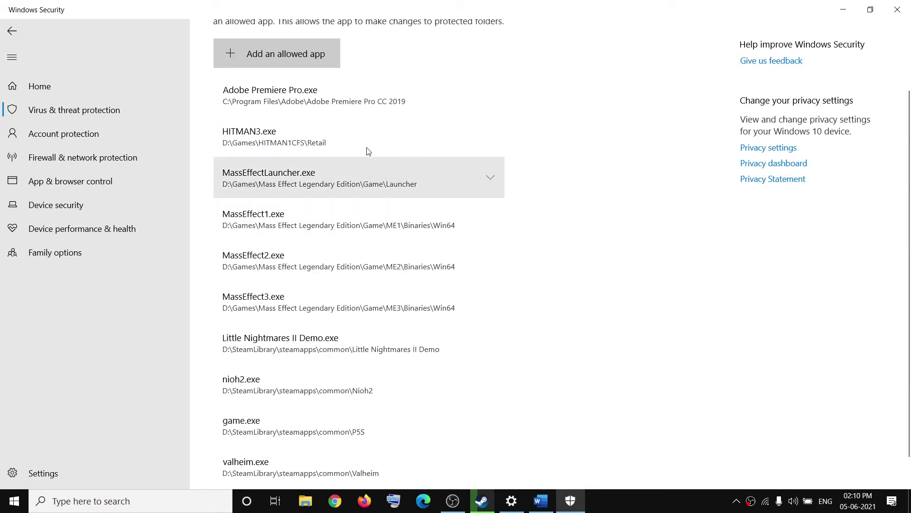
scroll(376, 170, up, 2)
click(299, 132)
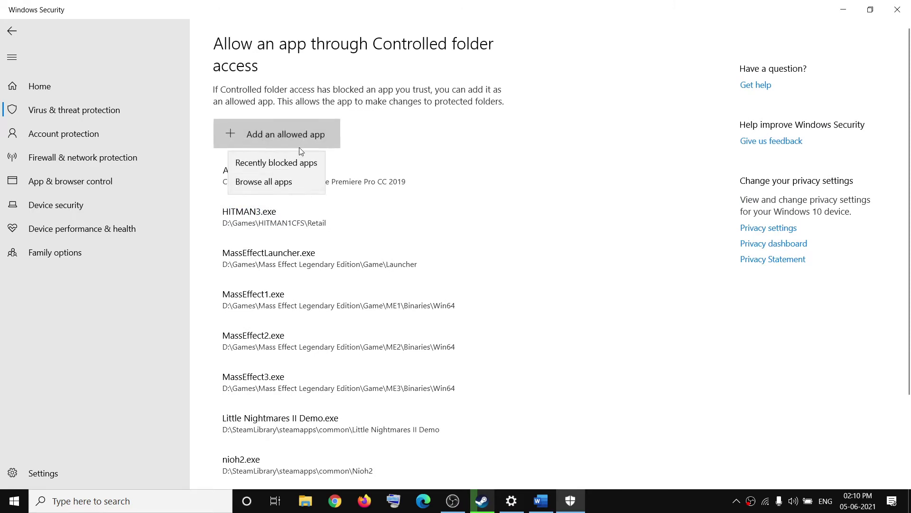
- Browse to D:\SteamLibrary\steamapps\common, close the file picker, and return to the Word guide
click(277, 184)
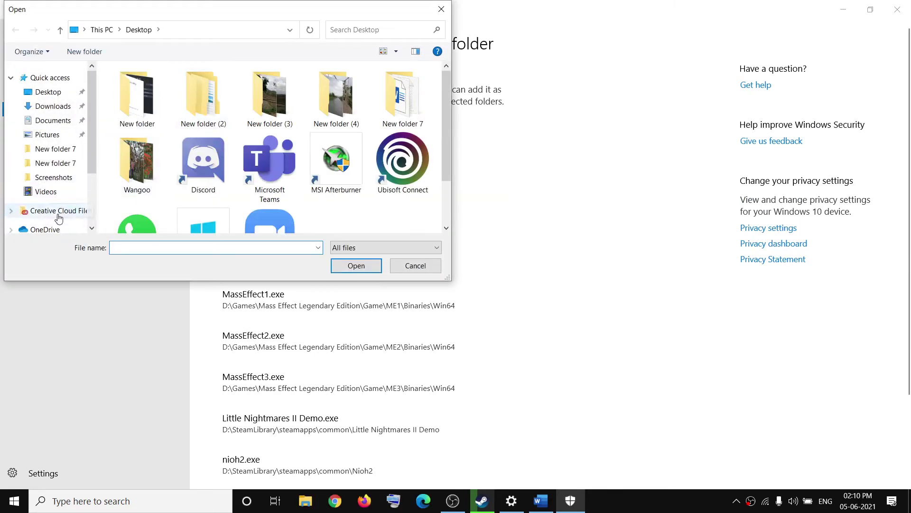
scroll(53, 216, down, 1)
click(47, 198)
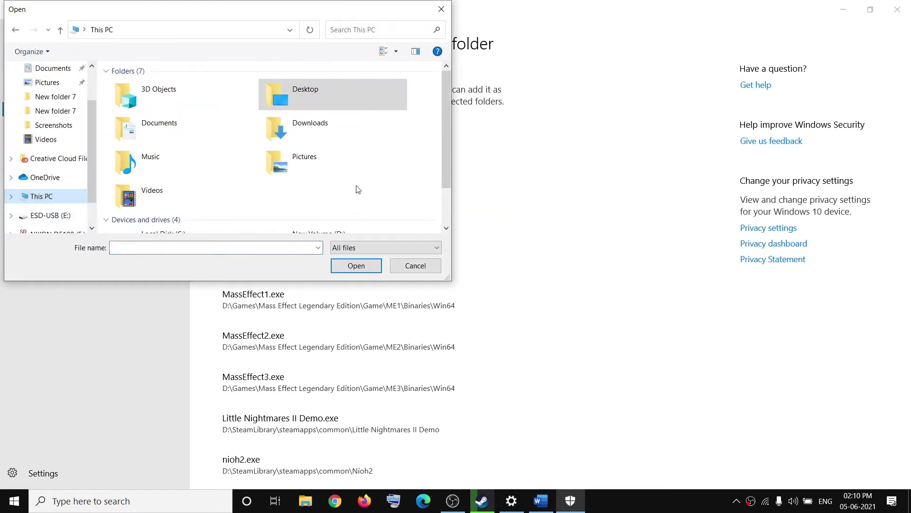
scroll(346, 203, down, 2)
double_click(326, 178)
scroll(325, 179, down, 6)
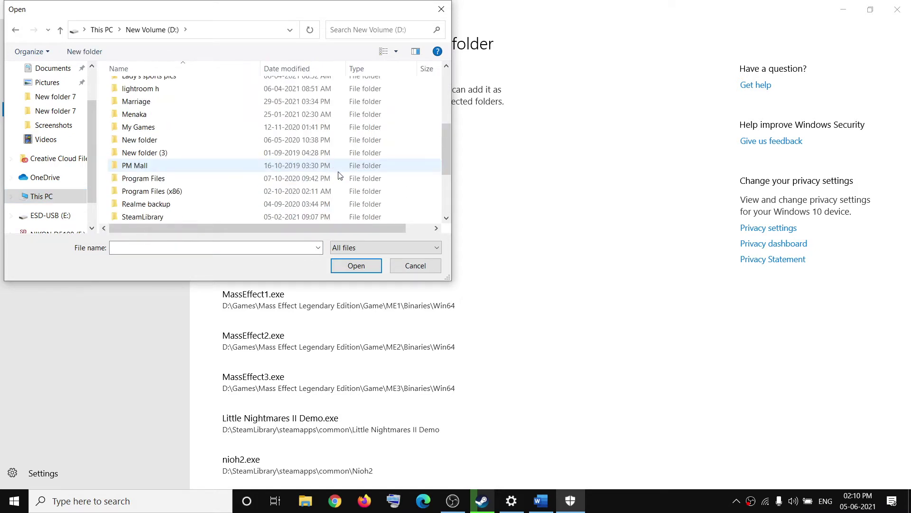
double_click(152, 114)
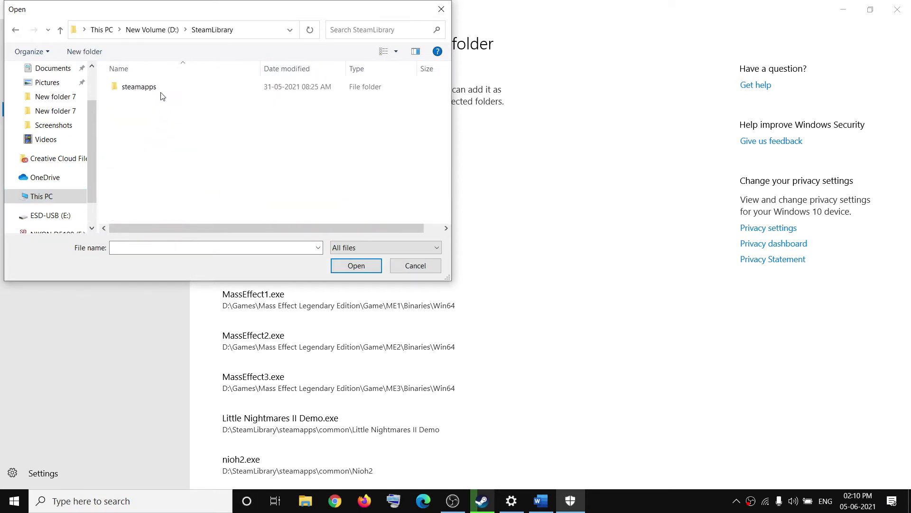
double_click(139, 88)
double_click(139, 88)
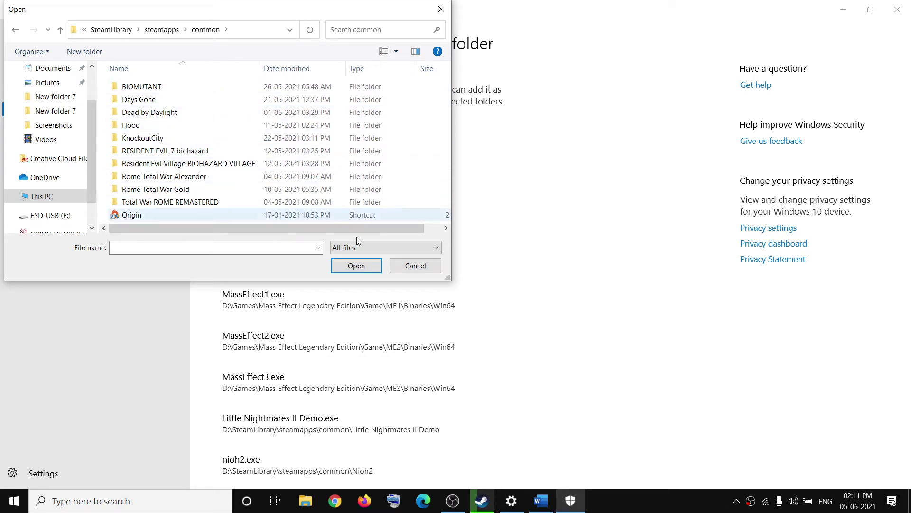
click(442, 9)
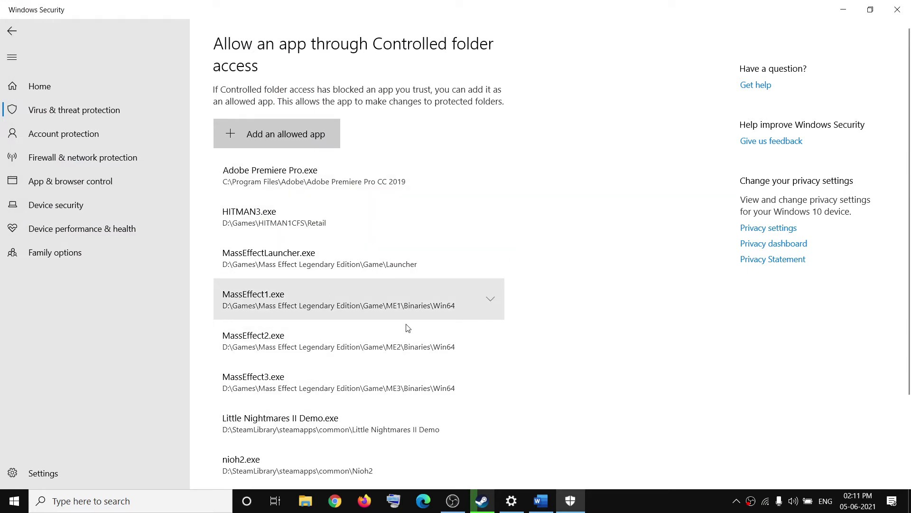
click(541, 501)
- Highlight Step 3's 'Disable antivirus program' instruction, then clear the selection
scroll(452, 343, down, 4)
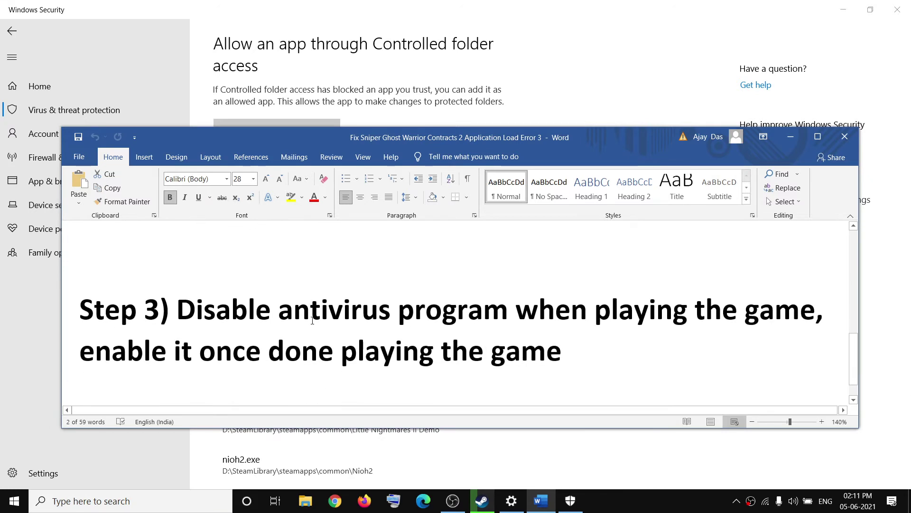
drag(195, 307, 463, 305)
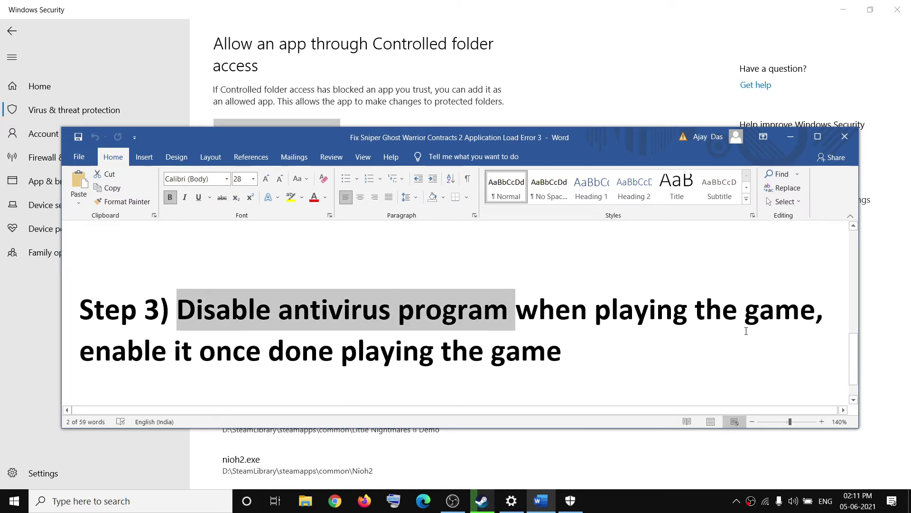
drag(802, 316, 225, 318)
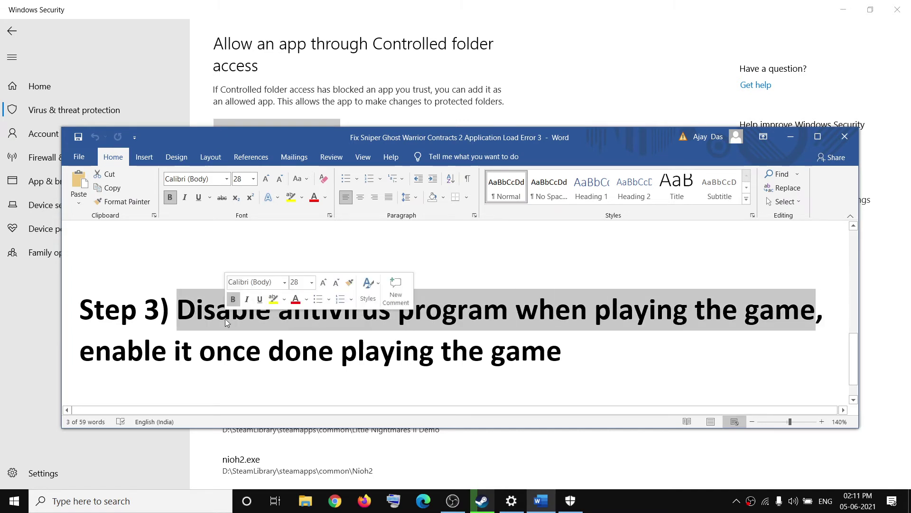
click(322, 317)
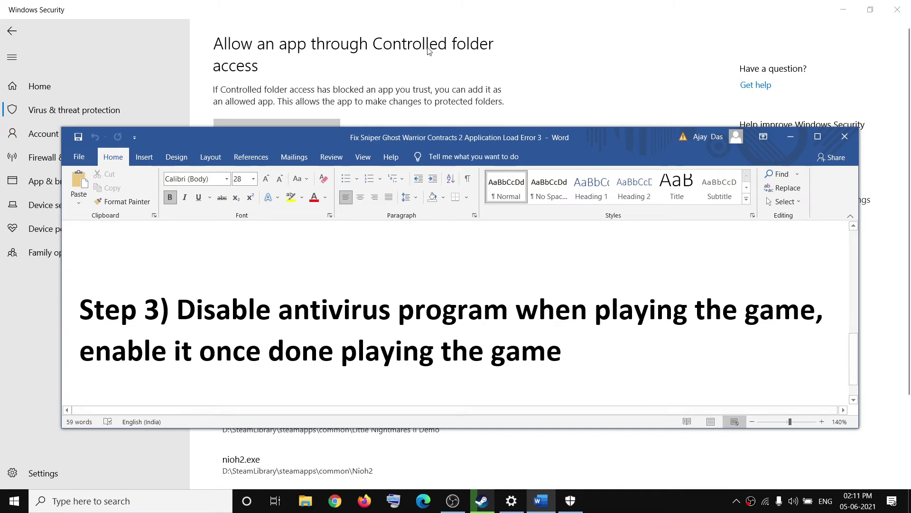
- Switch between Windows Security's allowed-apps list and overview pages, then close the app
click(53, 86)
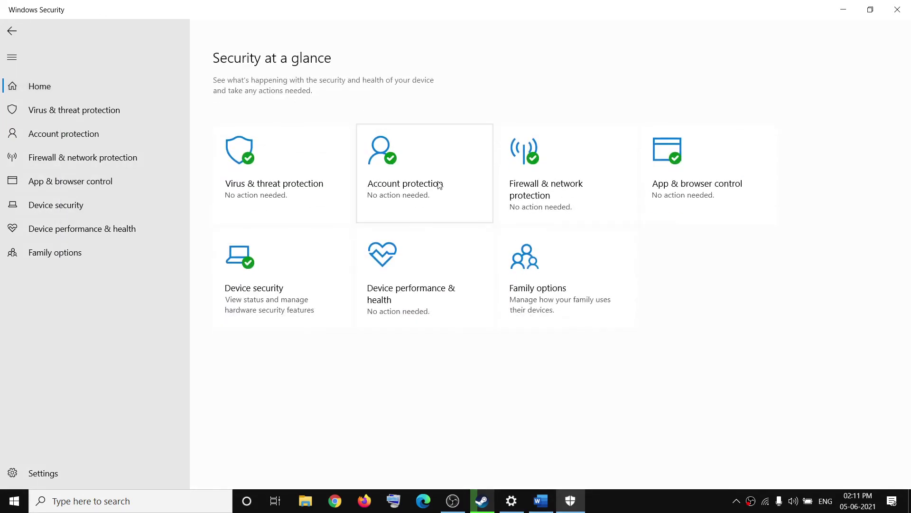
click(12, 32)
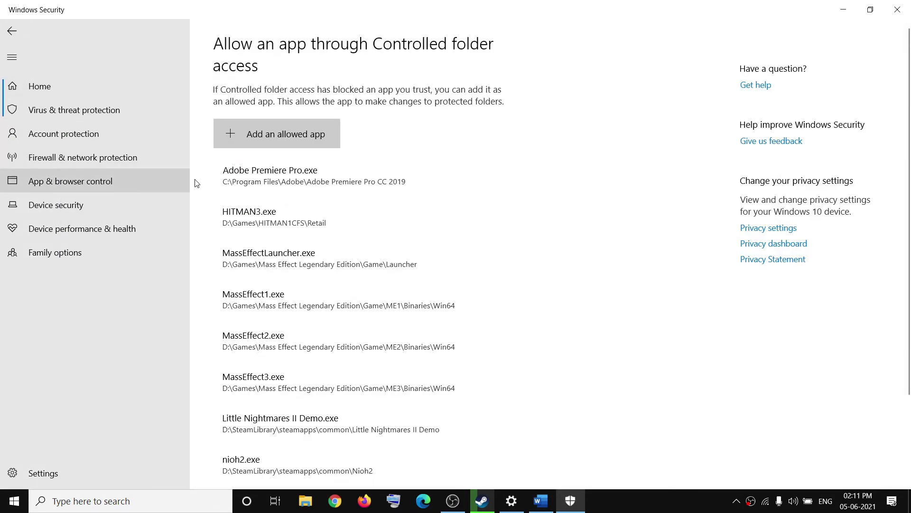
click(54, 90)
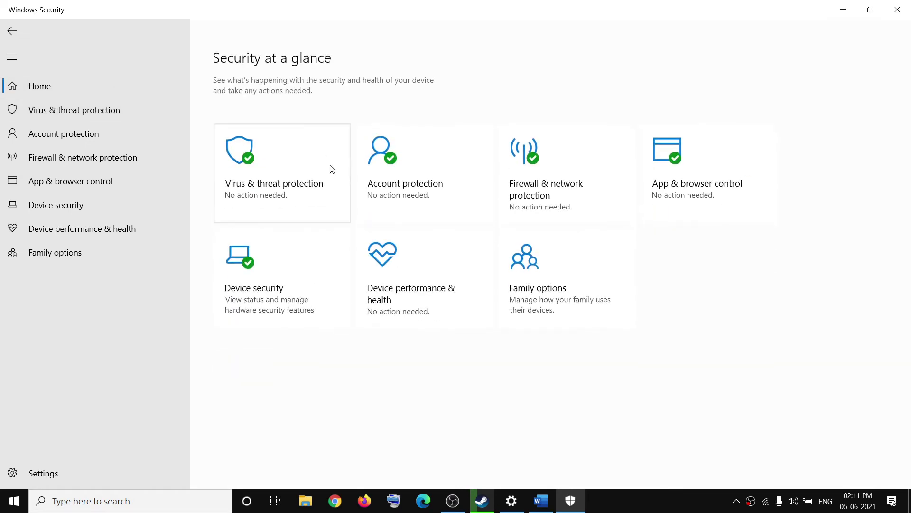
click(4, 27)
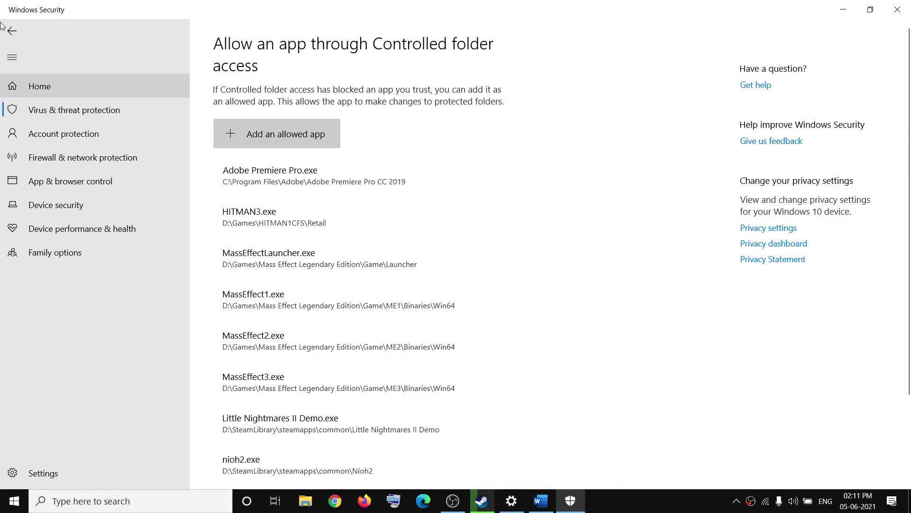
click(29, 90)
click(897, 10)
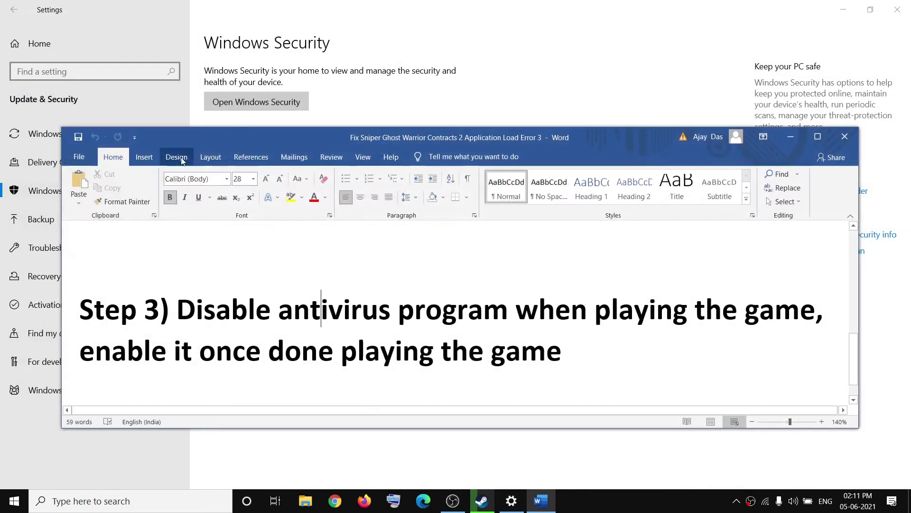
- Reopen ransomware protection through Settings and switch Controlled folder access off, approving the prompt
click(39, 43)
click(446, 266)
click(71, 191)
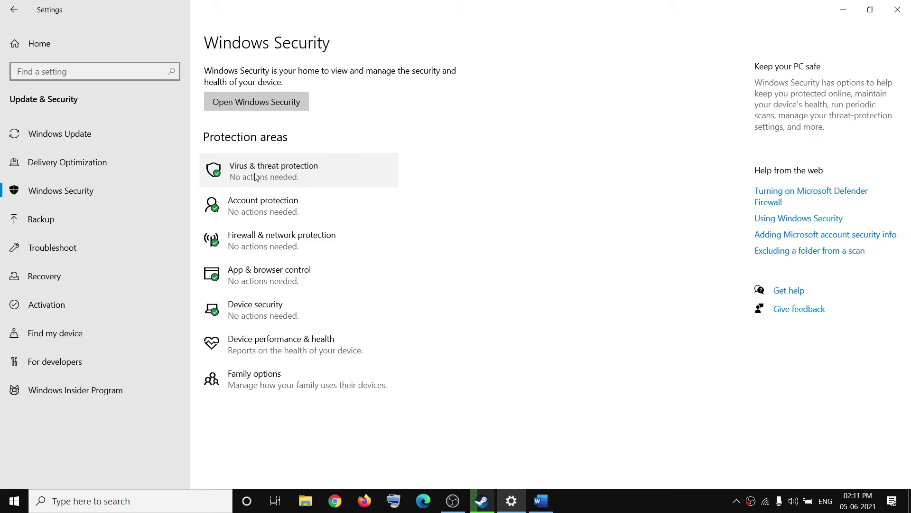
click(256, 177)
scroll(387, 358, down, 3)
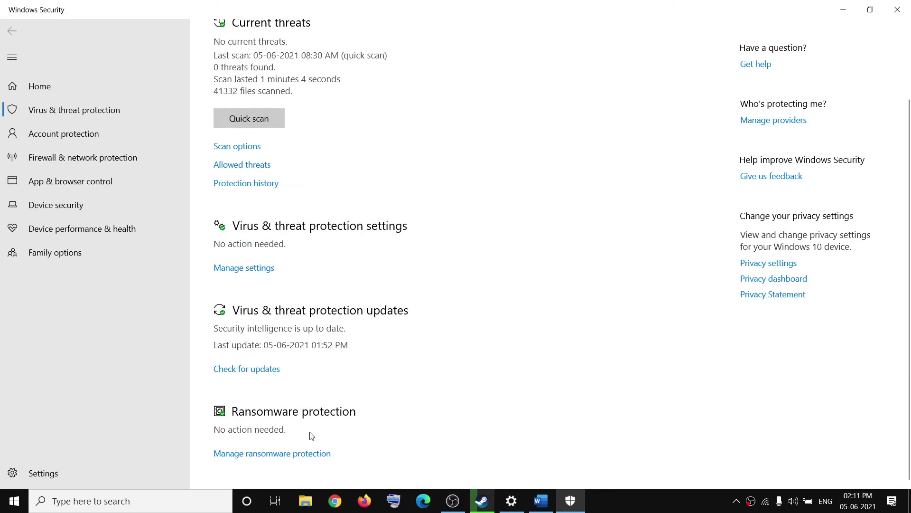
click(269, 454)
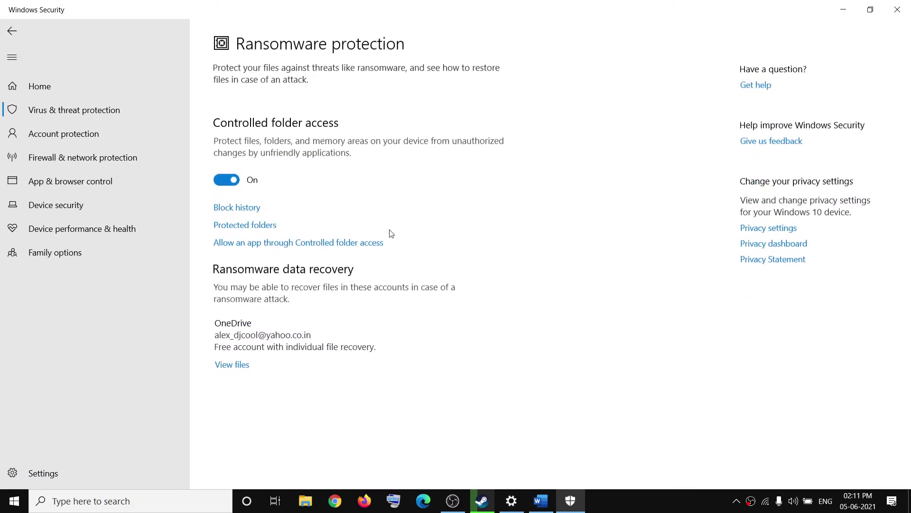
click(227, 185)
click(415, 325)
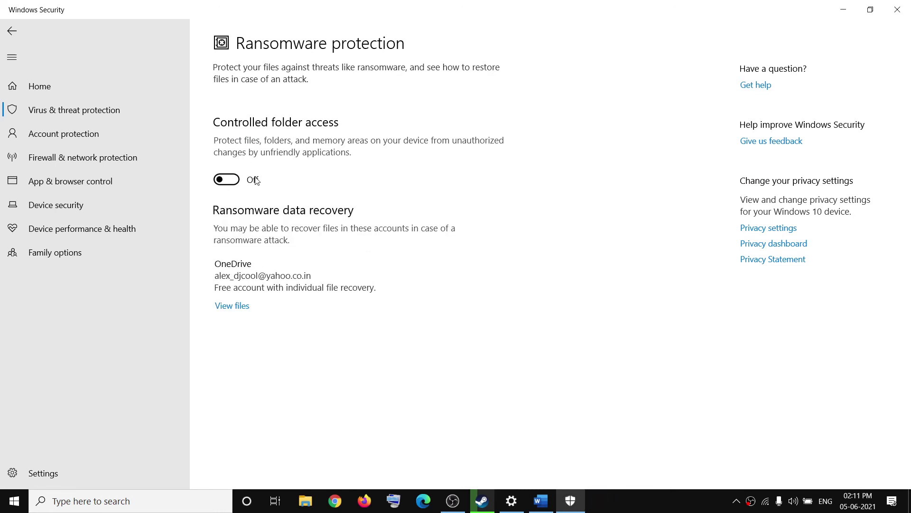
- In Virus & threat protection settings, turn Real-time protection off, approve, then back on
click(17, 34)
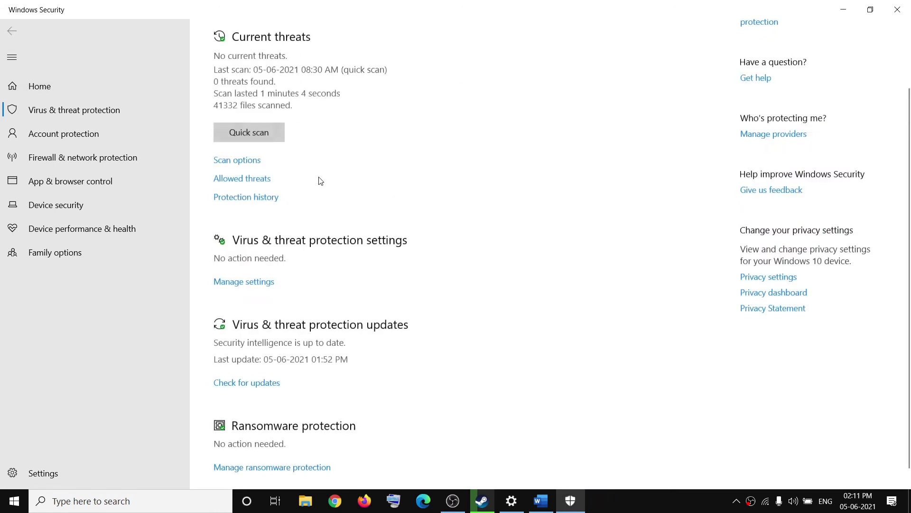
click(230, 282)
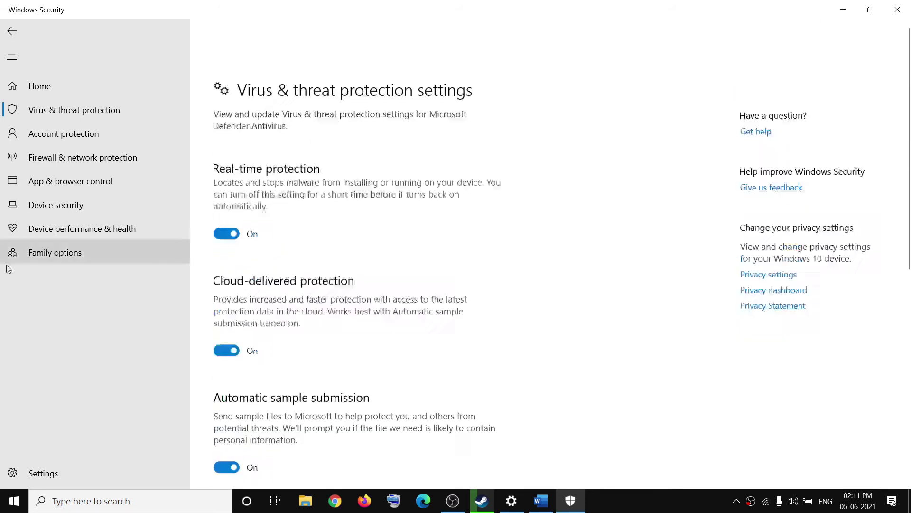
click(226, 187)
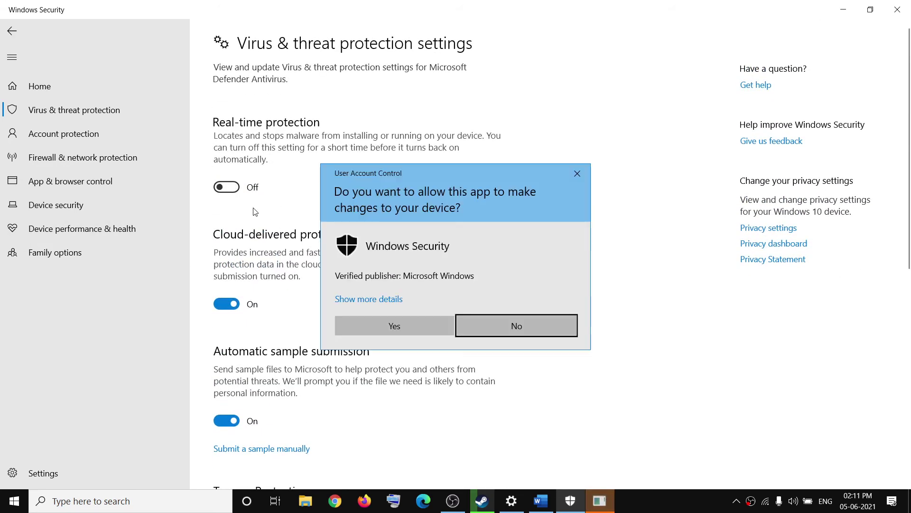
click(396, 326)
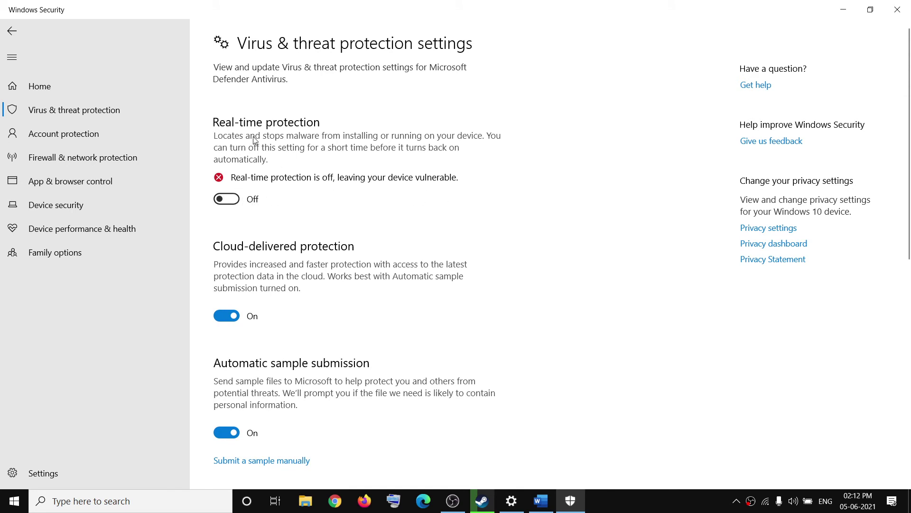
click(233, 201)
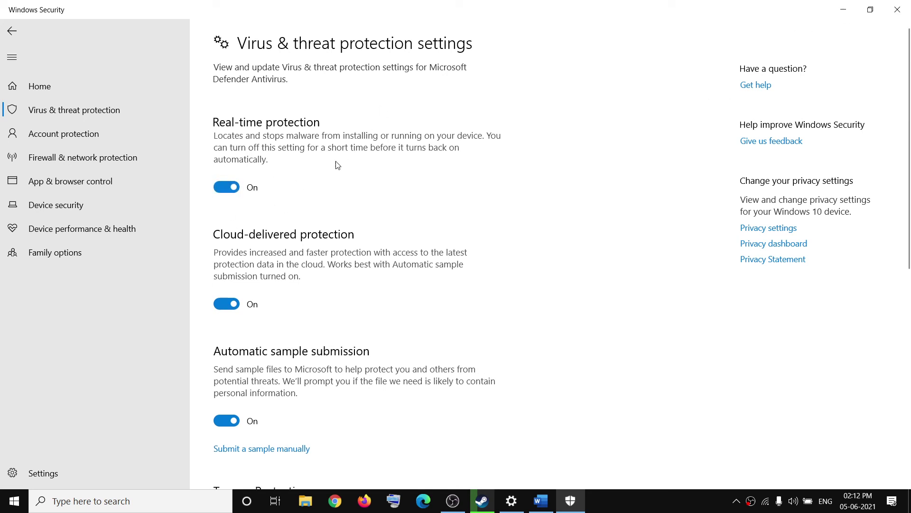
- Switch Controlled folder access back on, approve the prompt, and close Windows Security
scroll(308, 277, down, 8)
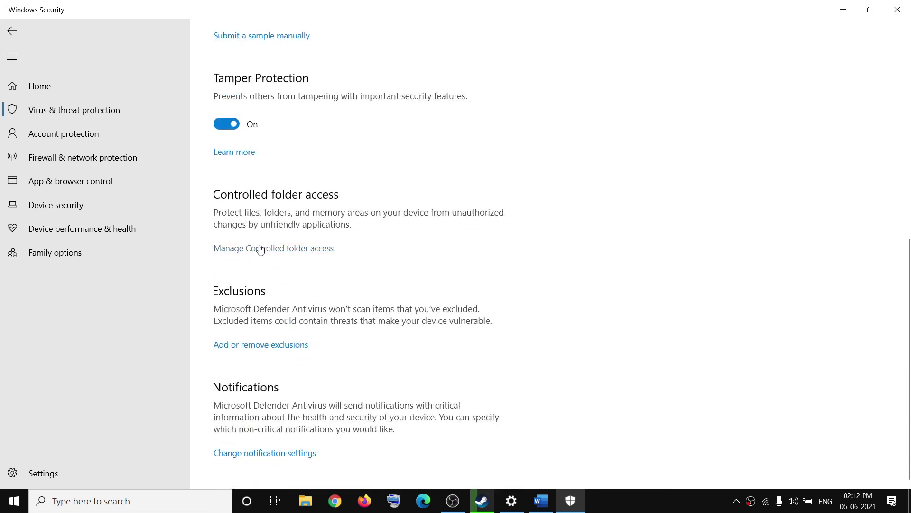
click(263, 248)
click(228, 181)
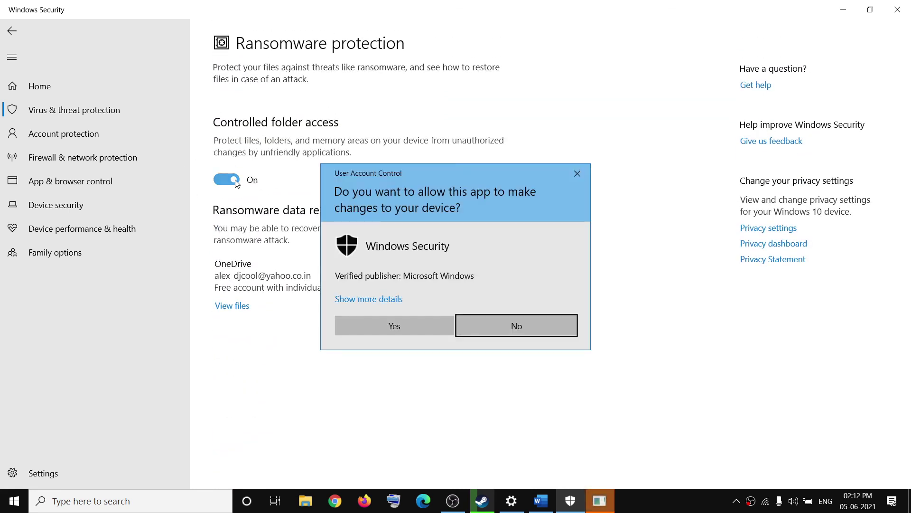
click(372, 319)
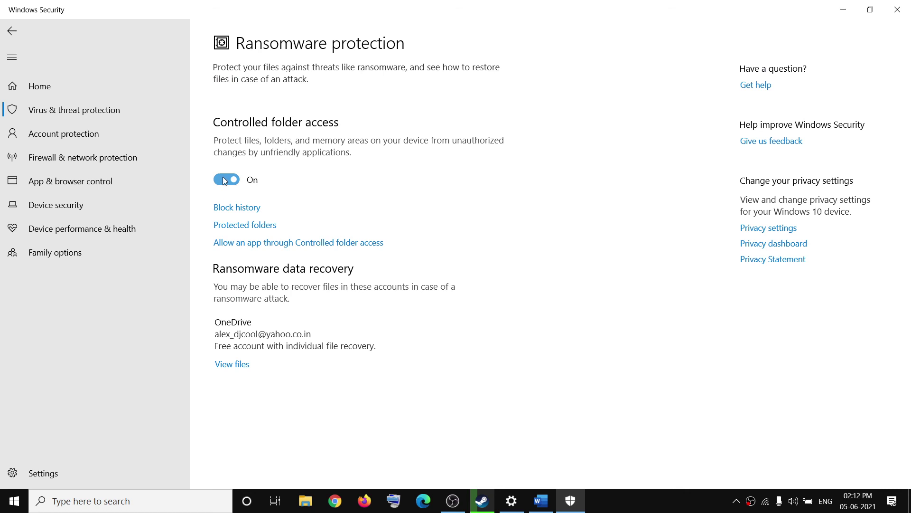
click(897, 9)
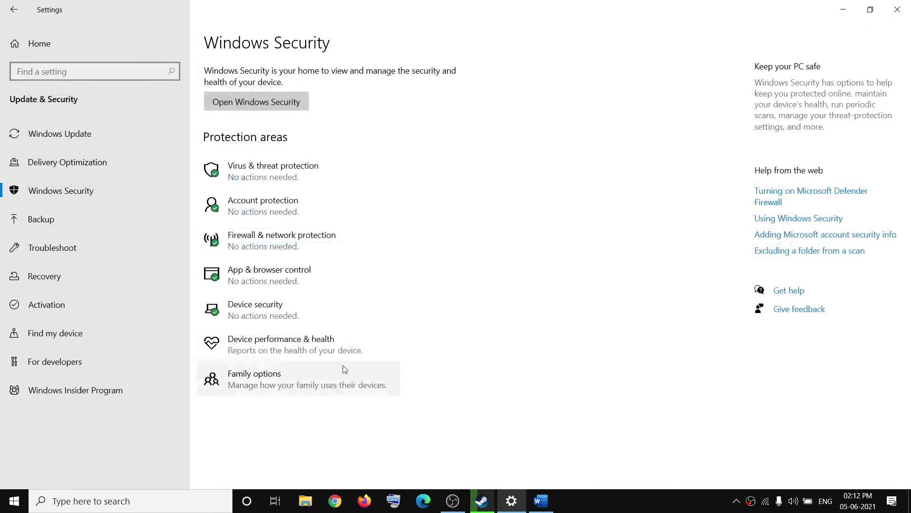
click(541, 501)
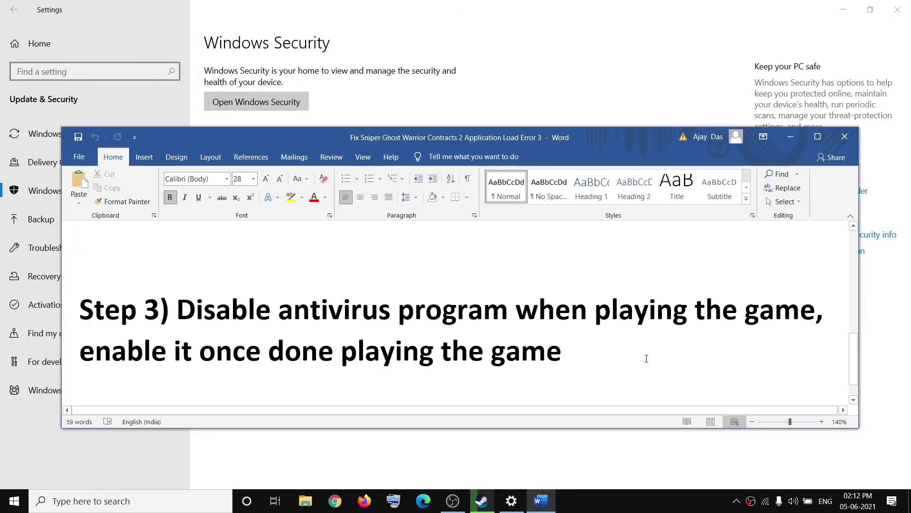
drag(644, 362, 259, 294)
scroll(546, 328, up, 6)
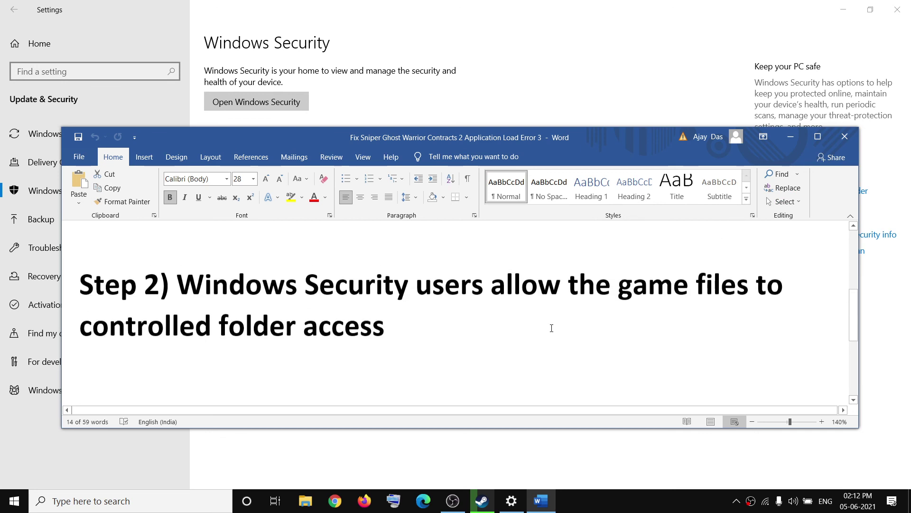
scroll(517, 332, up, 1)
drag(561, 247, 598, 291)
click(600, 339)
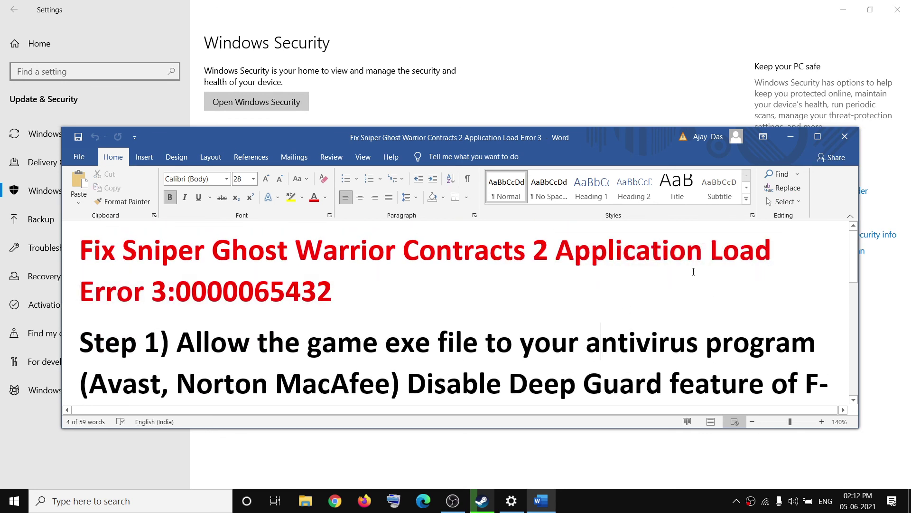
click(623, 503)
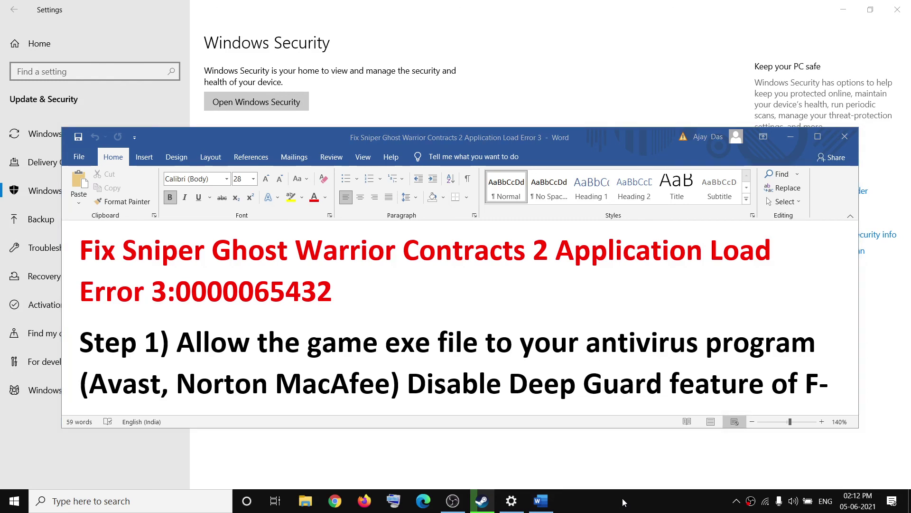